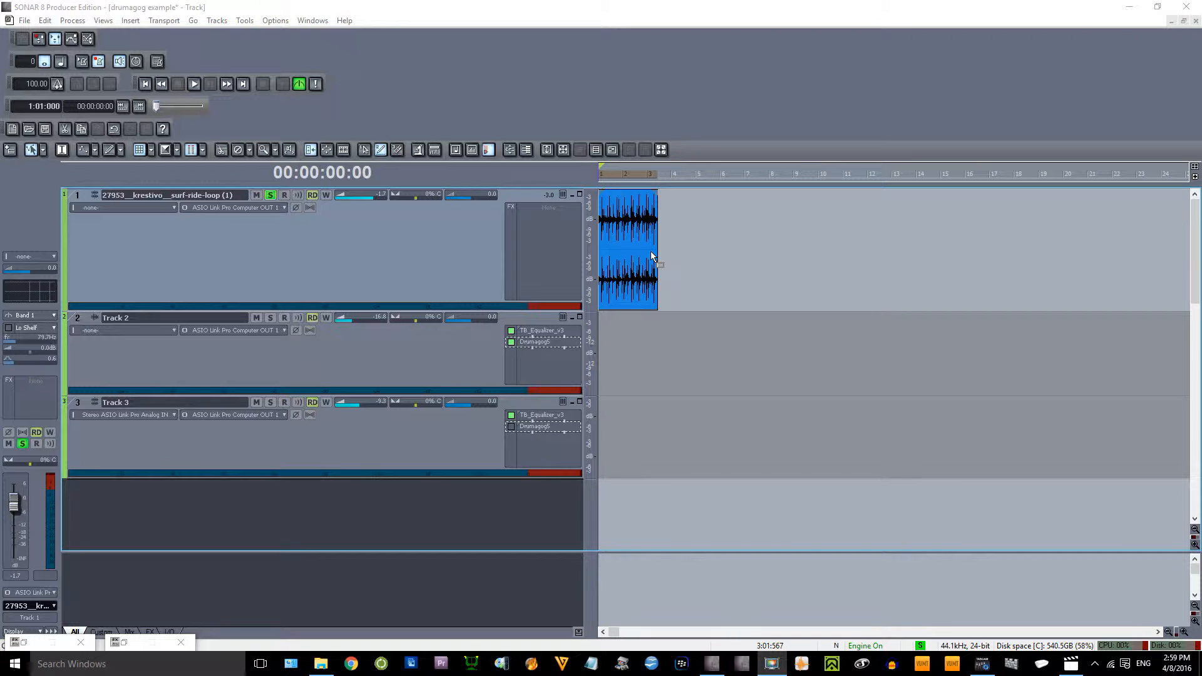
Play the surf-ride loop, copy its clip from Track 1 down to Track 2, and solo only Track 2.
key(space)
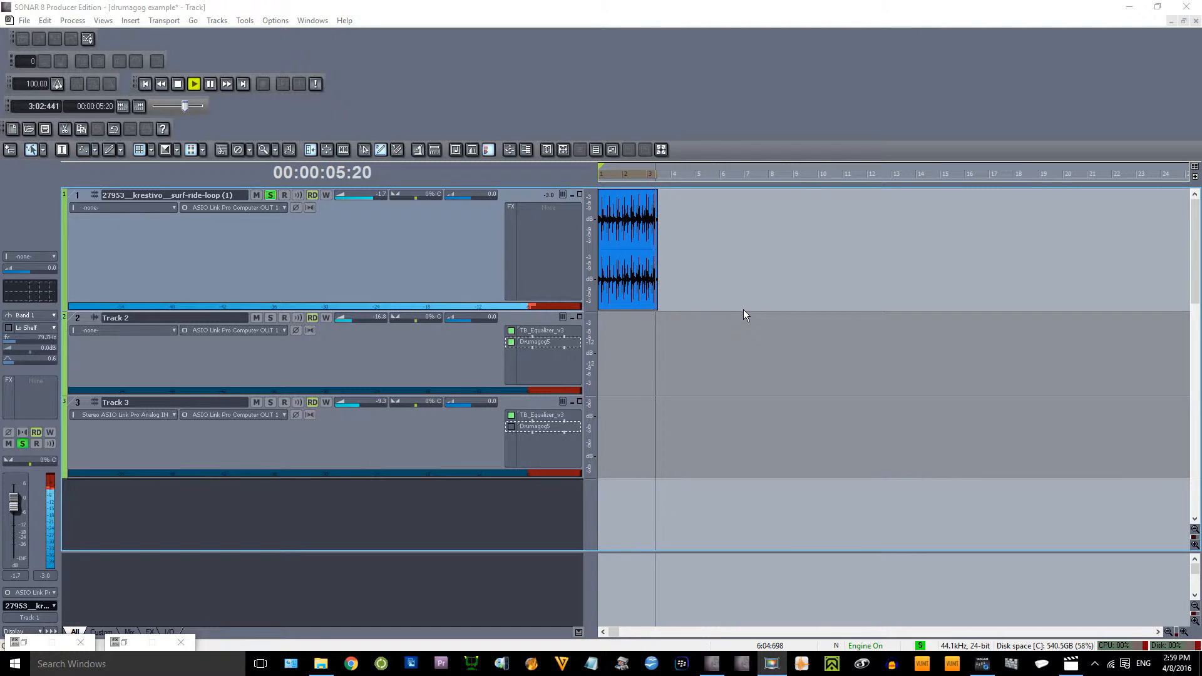
click(626, 270)
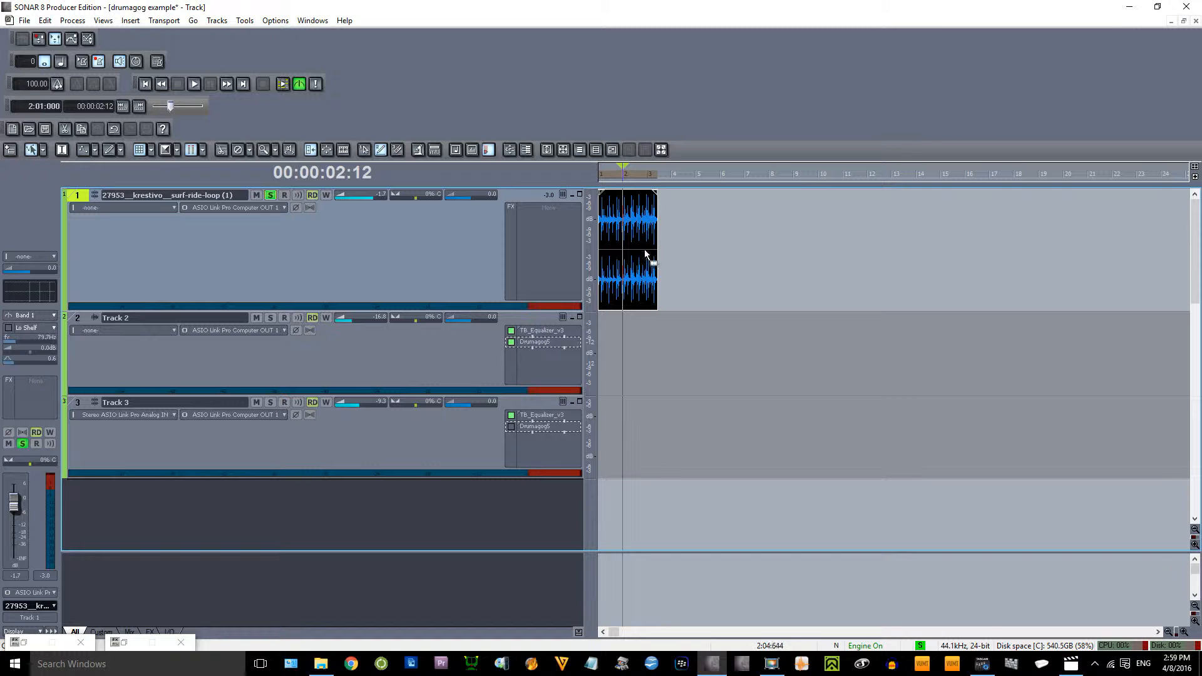
drag(645, 253, 626, 356)
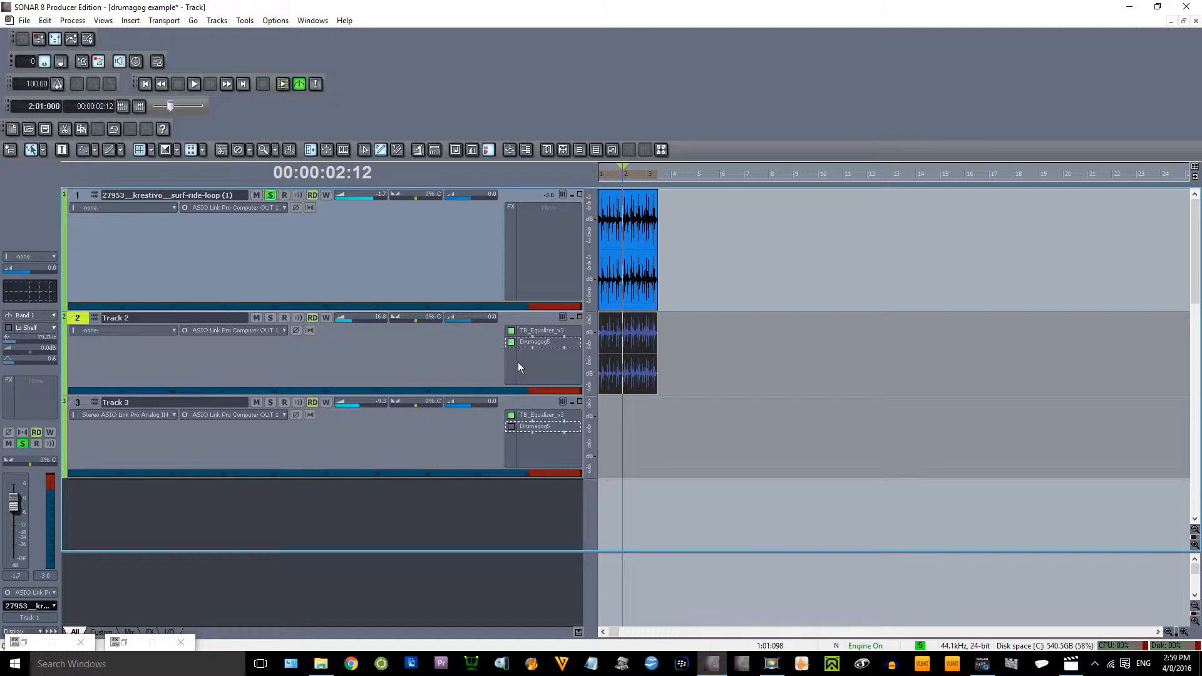
click(273, 318)
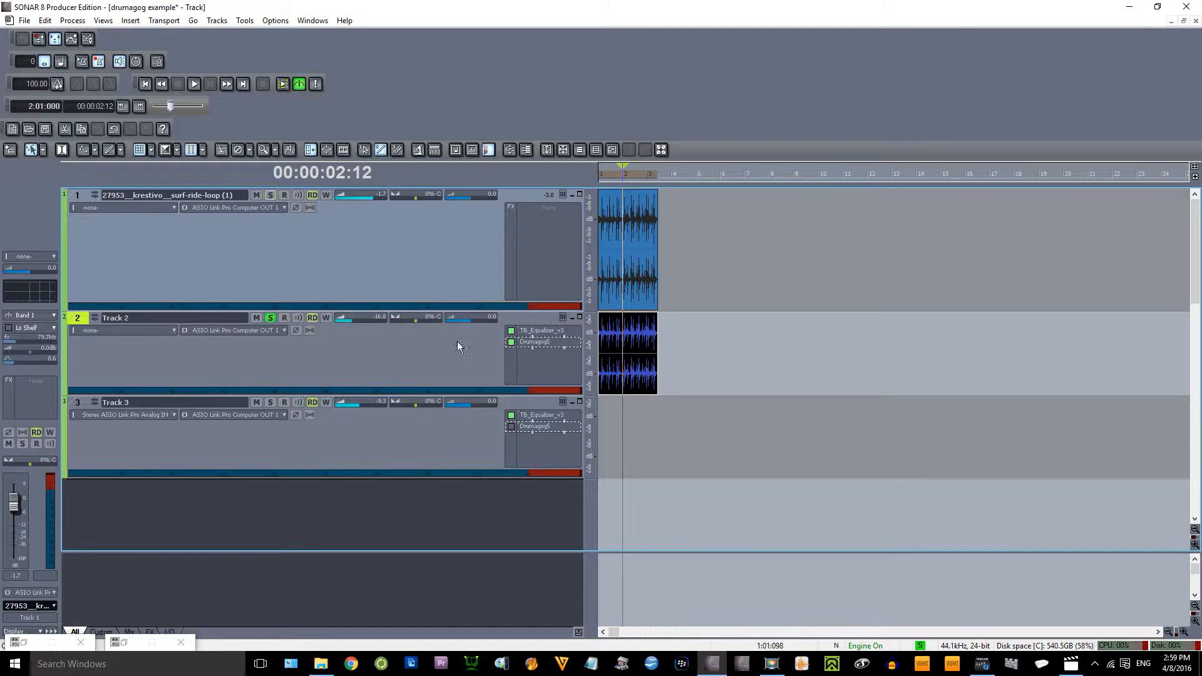
Open Track 2's TB_Equalizer_v3 and Drumagog5 effects and audition the kick replacement.
double_click(543, 330)
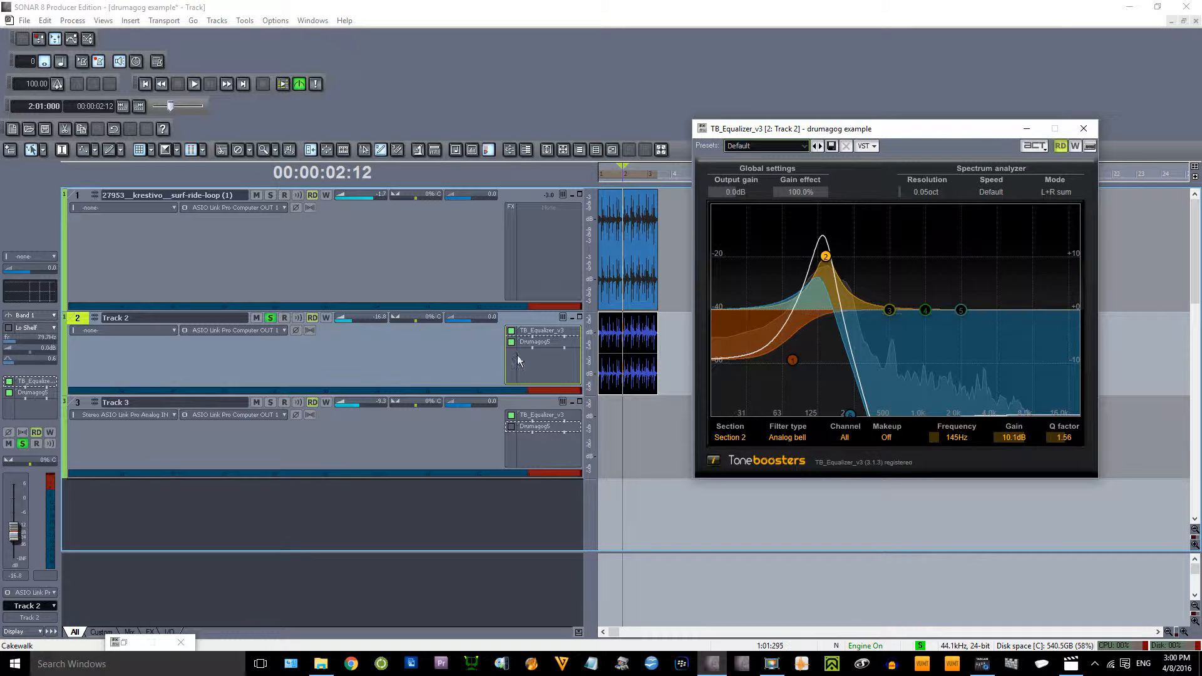
double_click(535, 342)
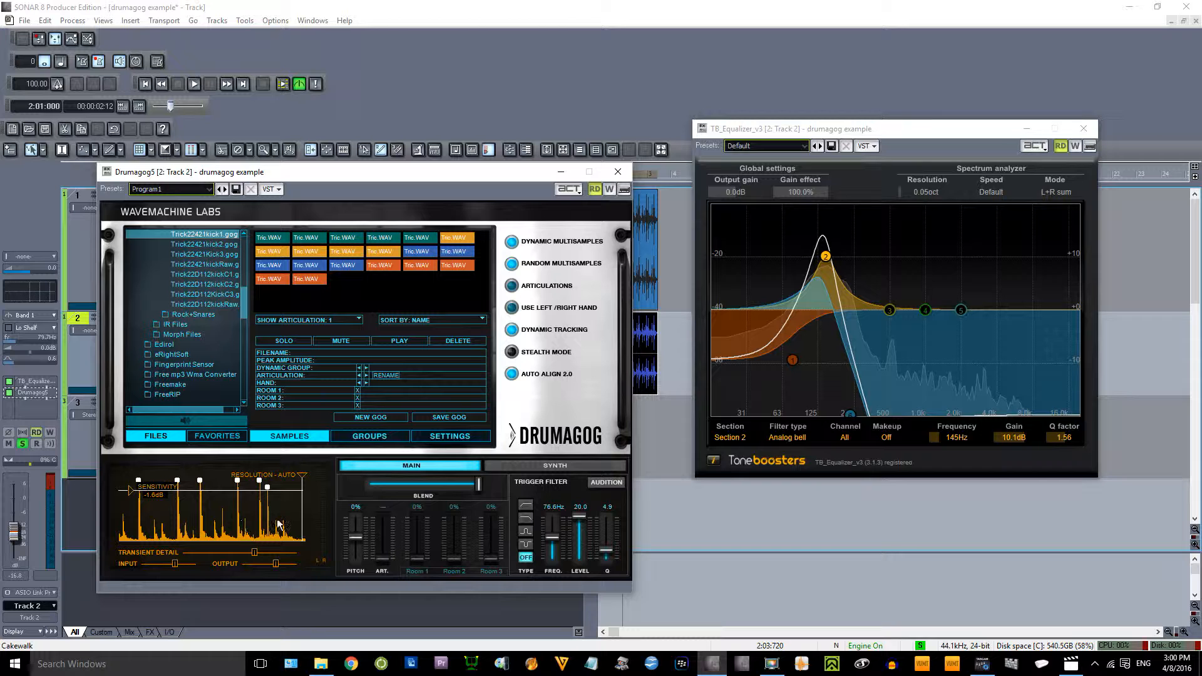
key(space)
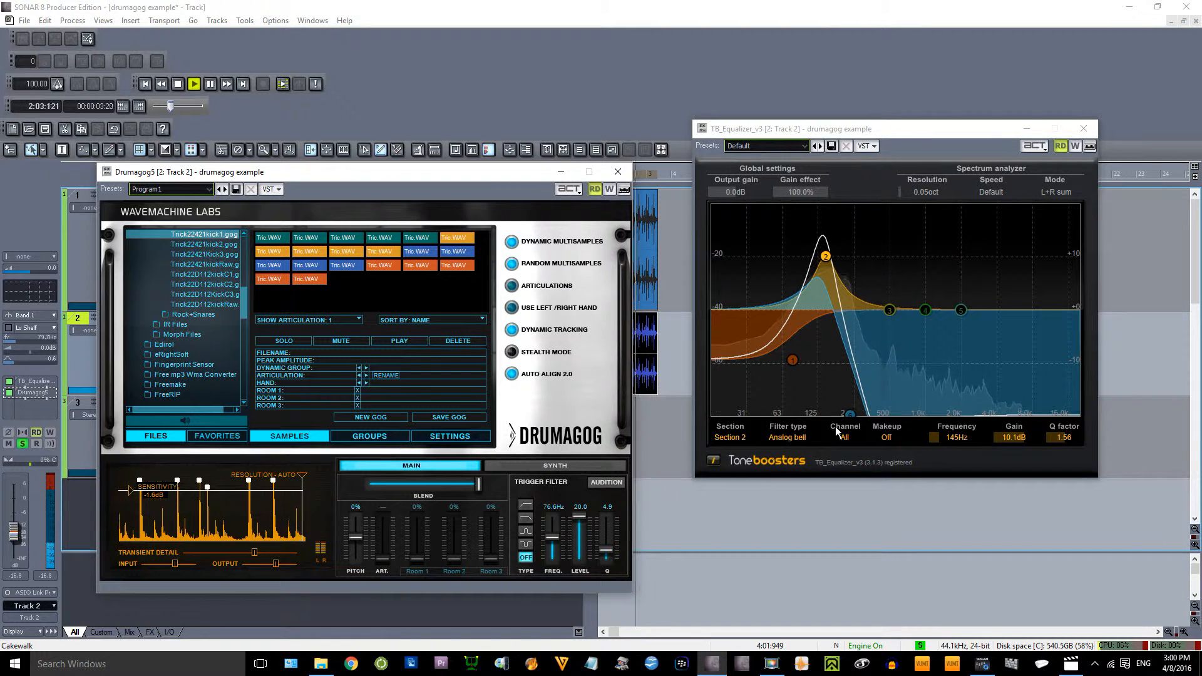
key(space)
Lower Drumagog's Blend to its minimum on Track 2 and listen to the equalized source signal on its own.
drag(478, 484, 374, 487)
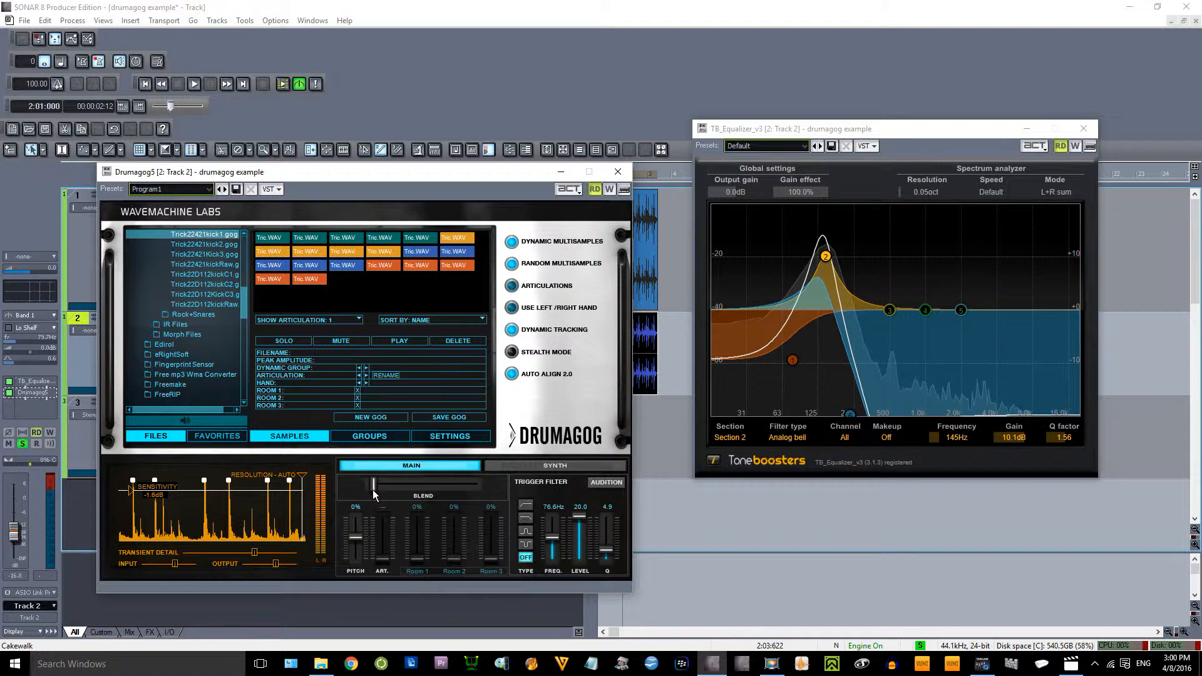
key(space)
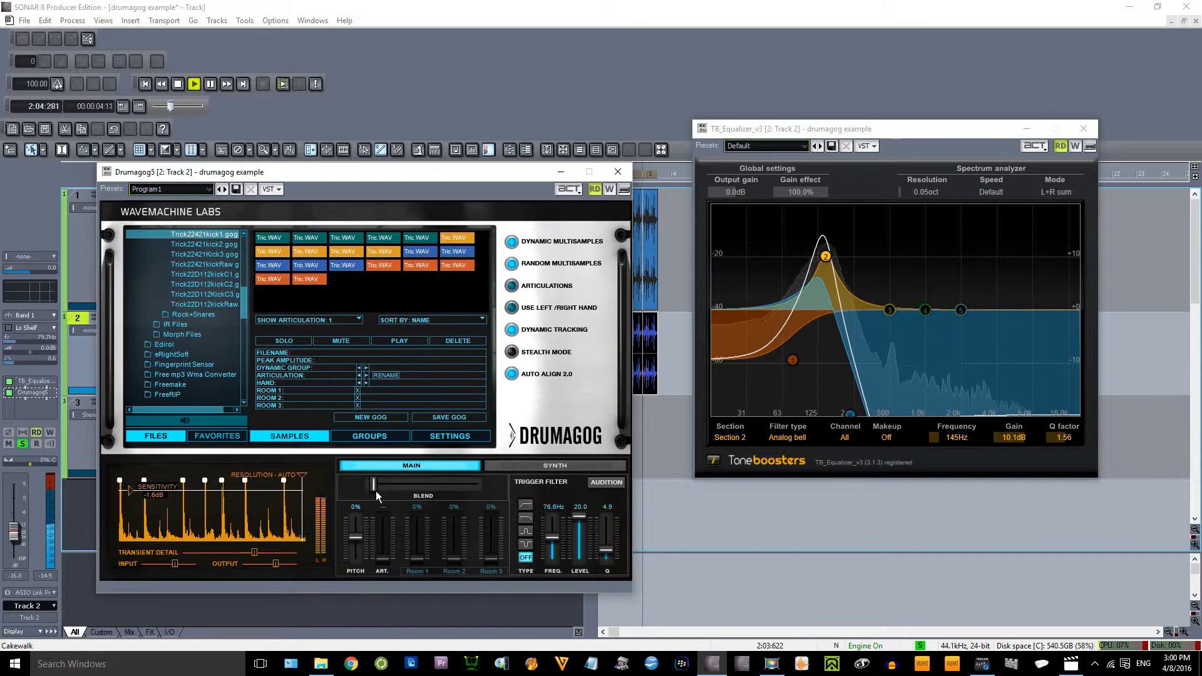
key(space)
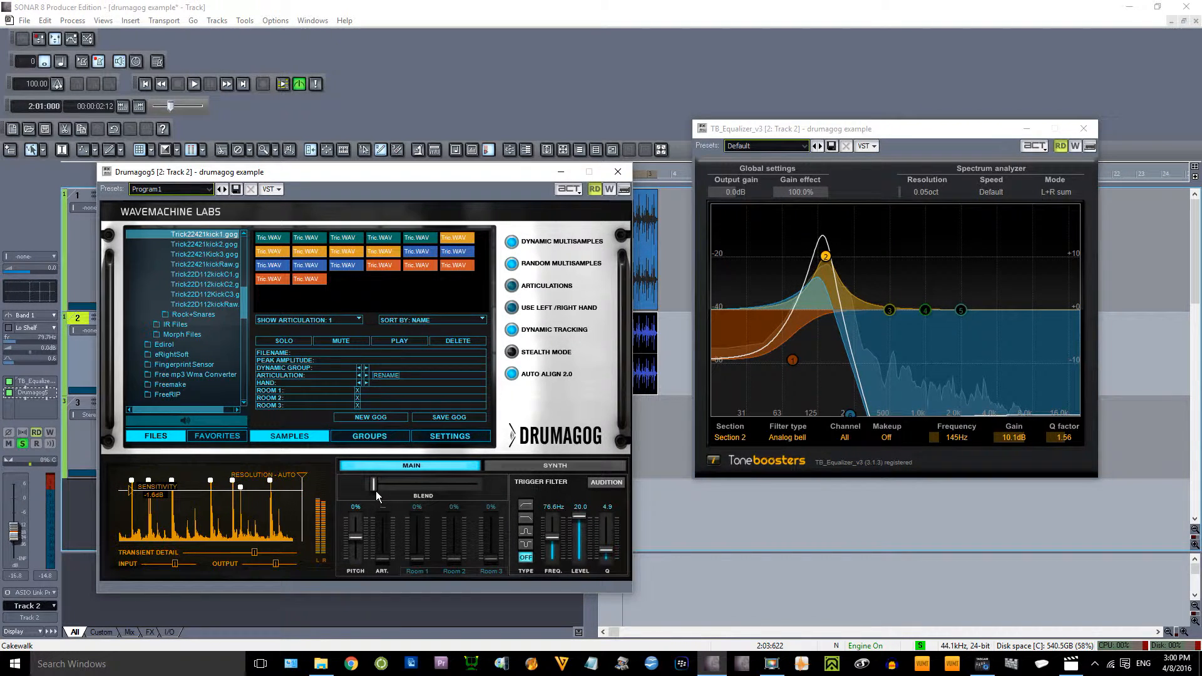
key(space)
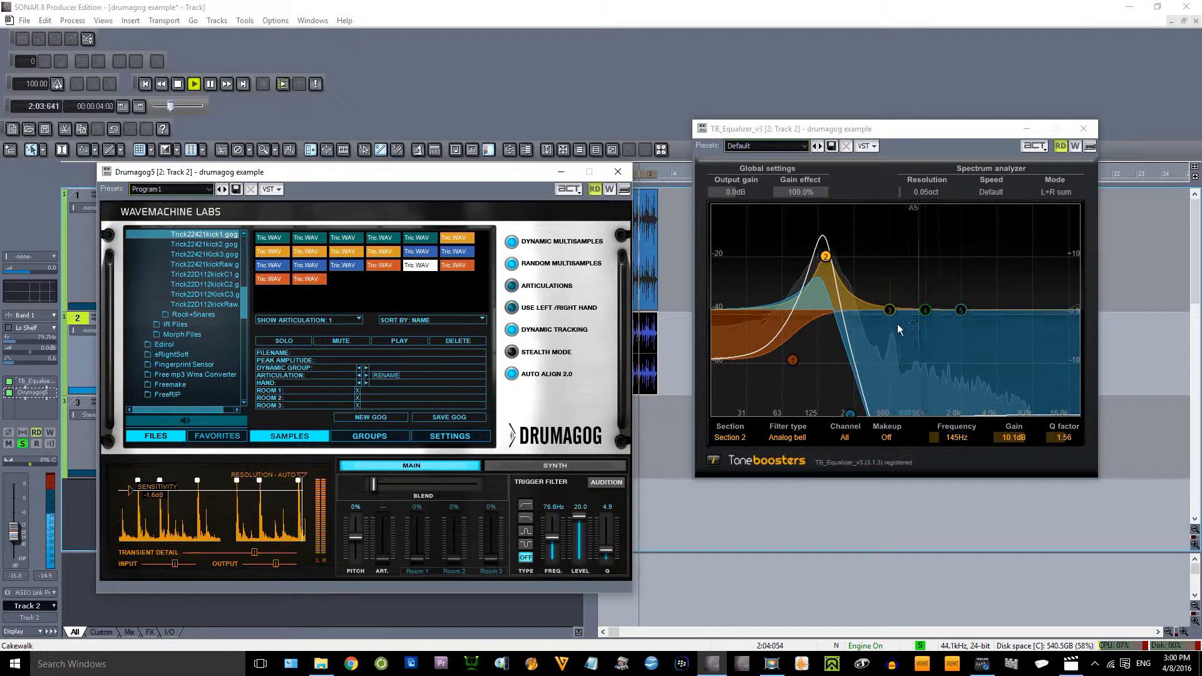
key(space)
Raise Drumagog's Blend back to its maximum on Track 2, play the triggered kick, and close the Drumagog window.
drag(374, 485, 507, 491)
key(space)
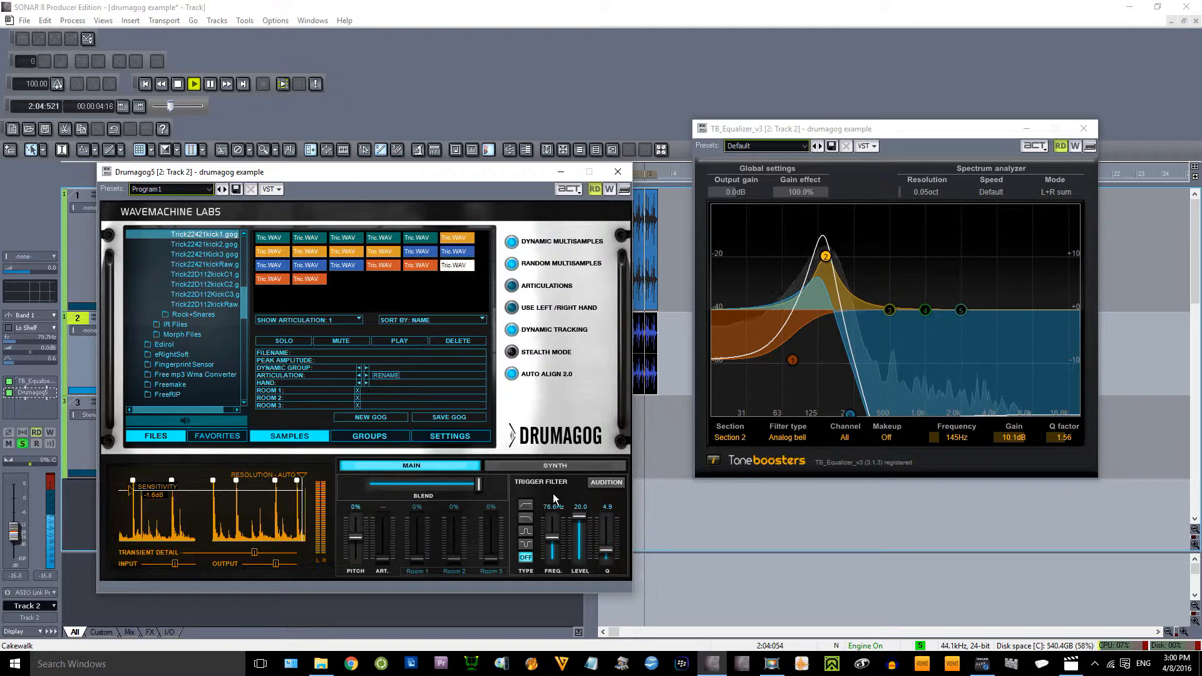
key(space)
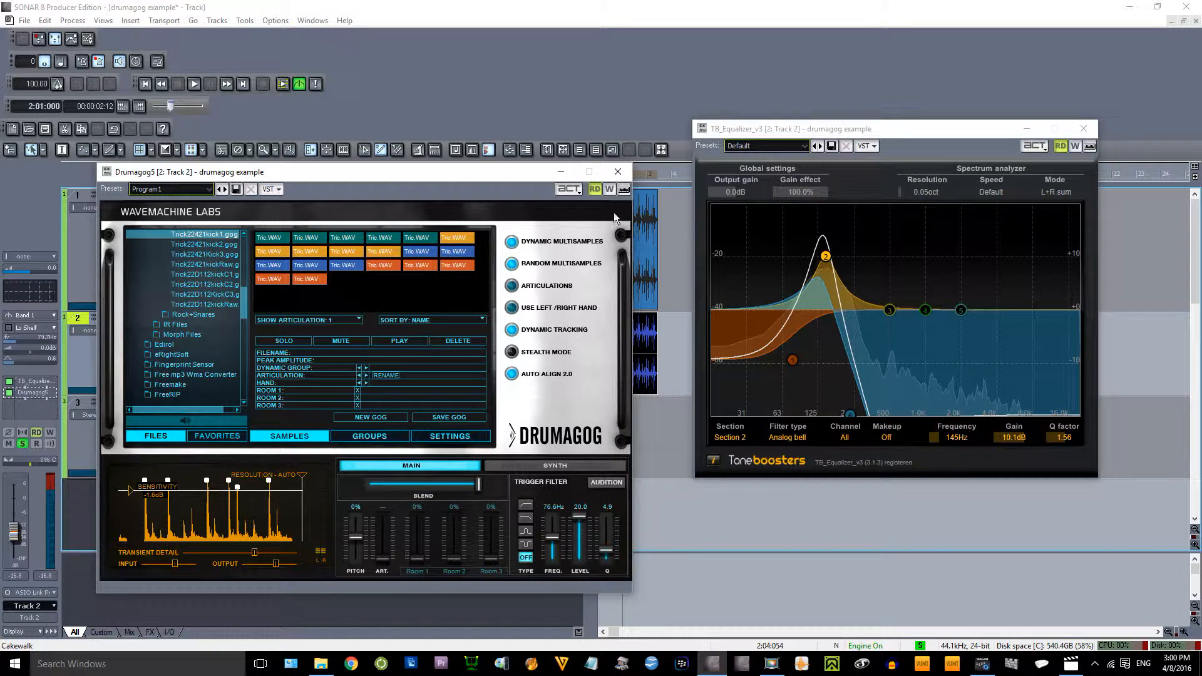
click(618, 171)
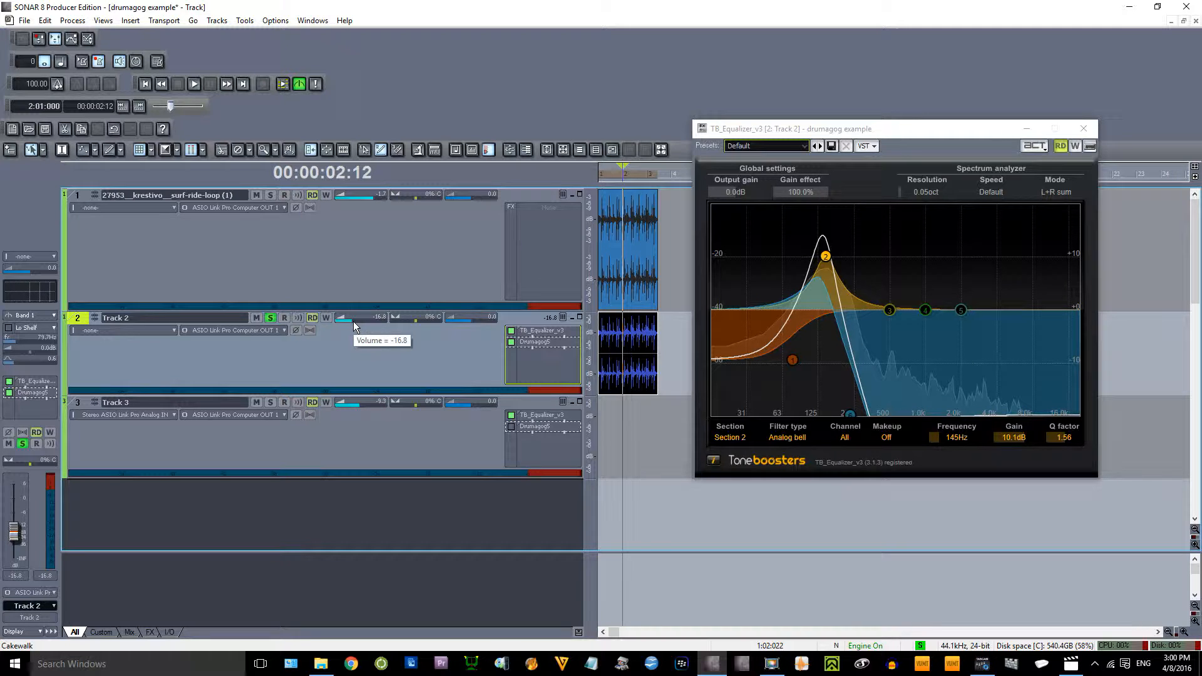
Solo Track 1 alongside Track 2, balance Track 2's volume to -14.0 during playback, and close the equalizer window.
click(270, 199)
drag(347, 321, 370, 320)
key(space)
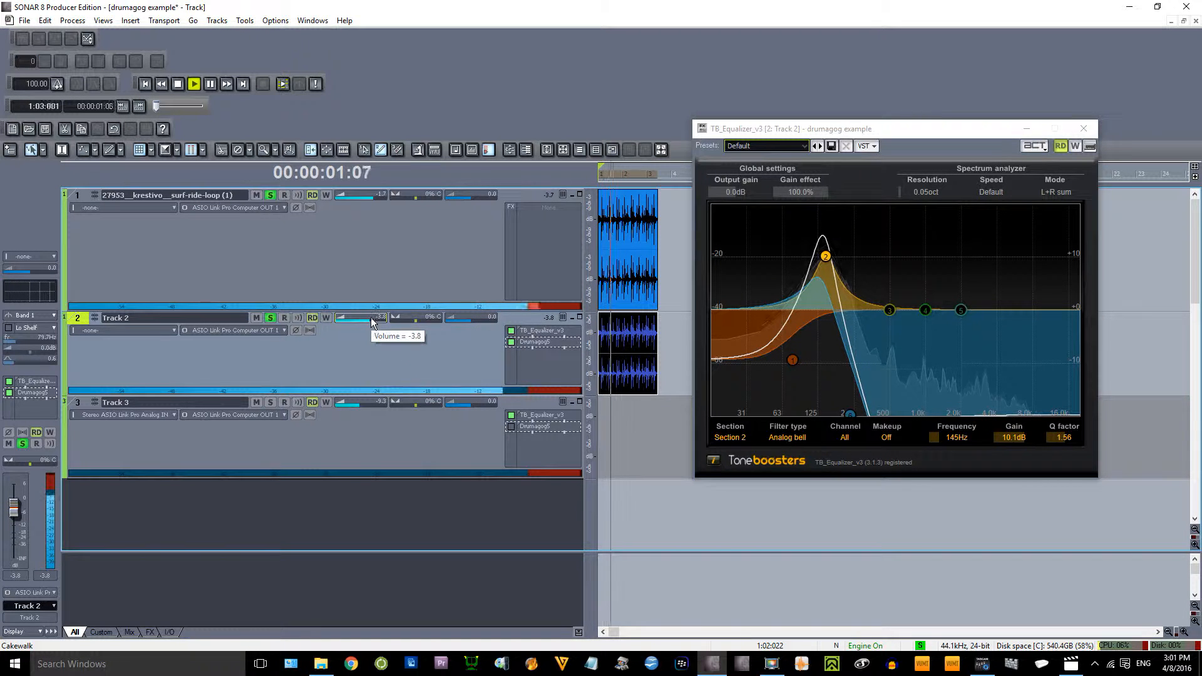
drag(369, 318, 356, 324)
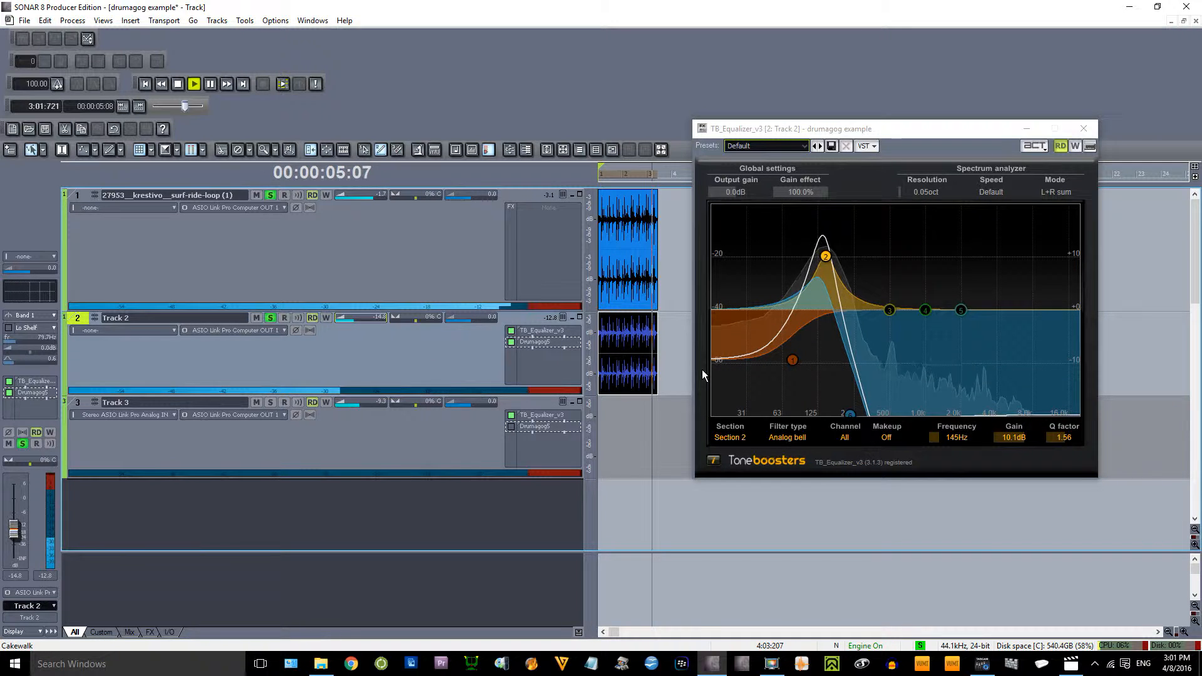
key(space)
click(1083, 129)
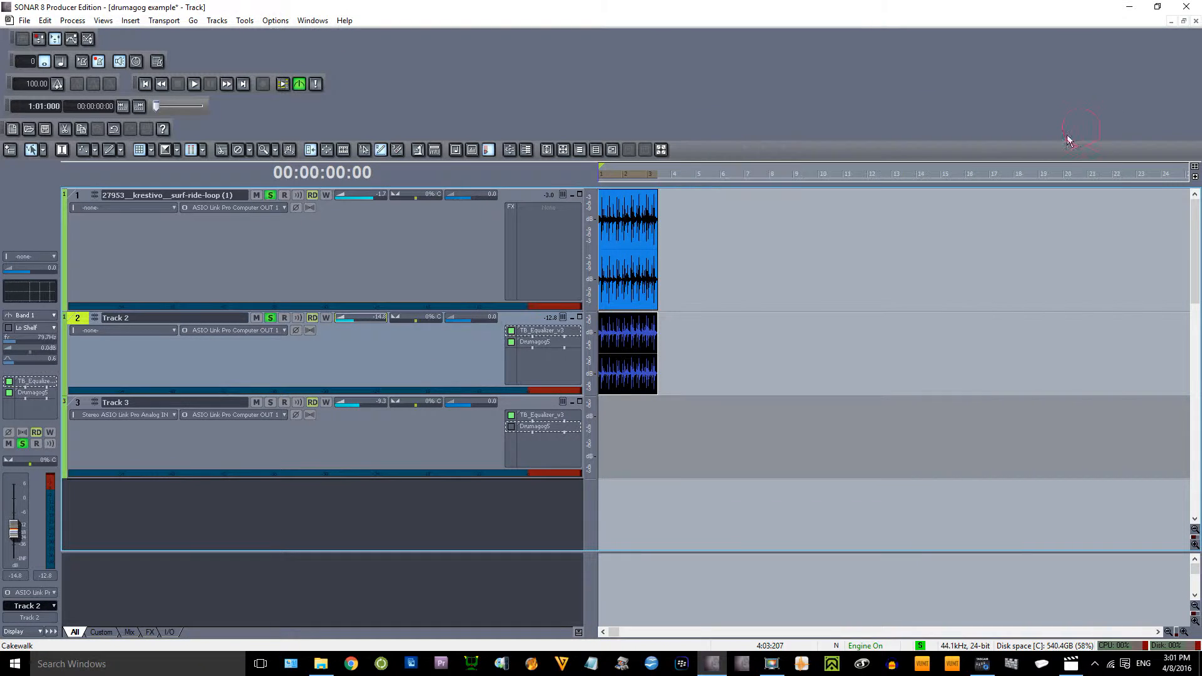
Copy the Track 2 clip down to Track 3, solo Track 3 in place of Track 2, and return to the project start.
click(633, 359)
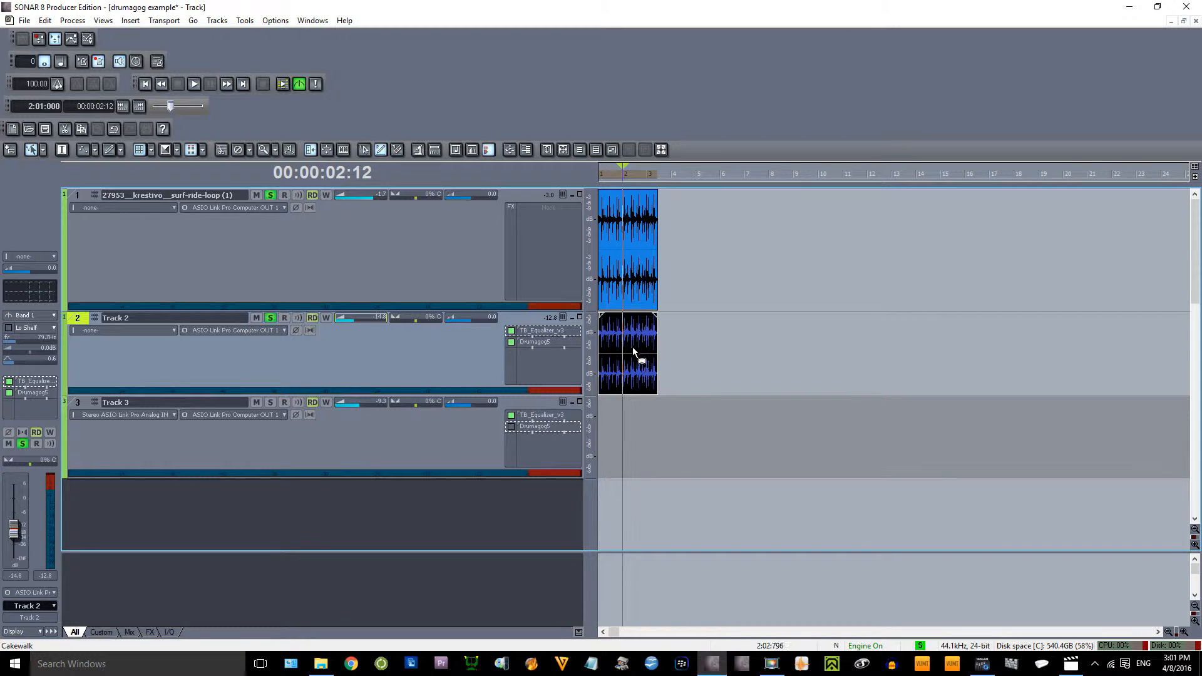
drag(632, 347, 617, 417)
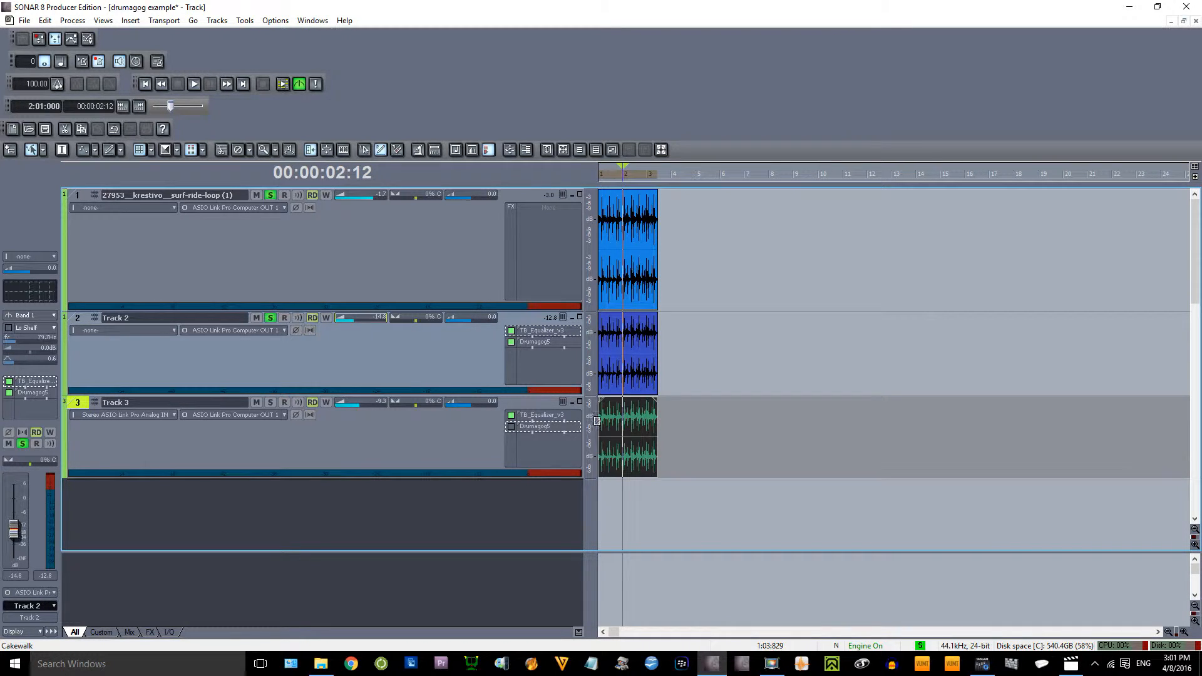
click(273, 402)
click(270, 318)
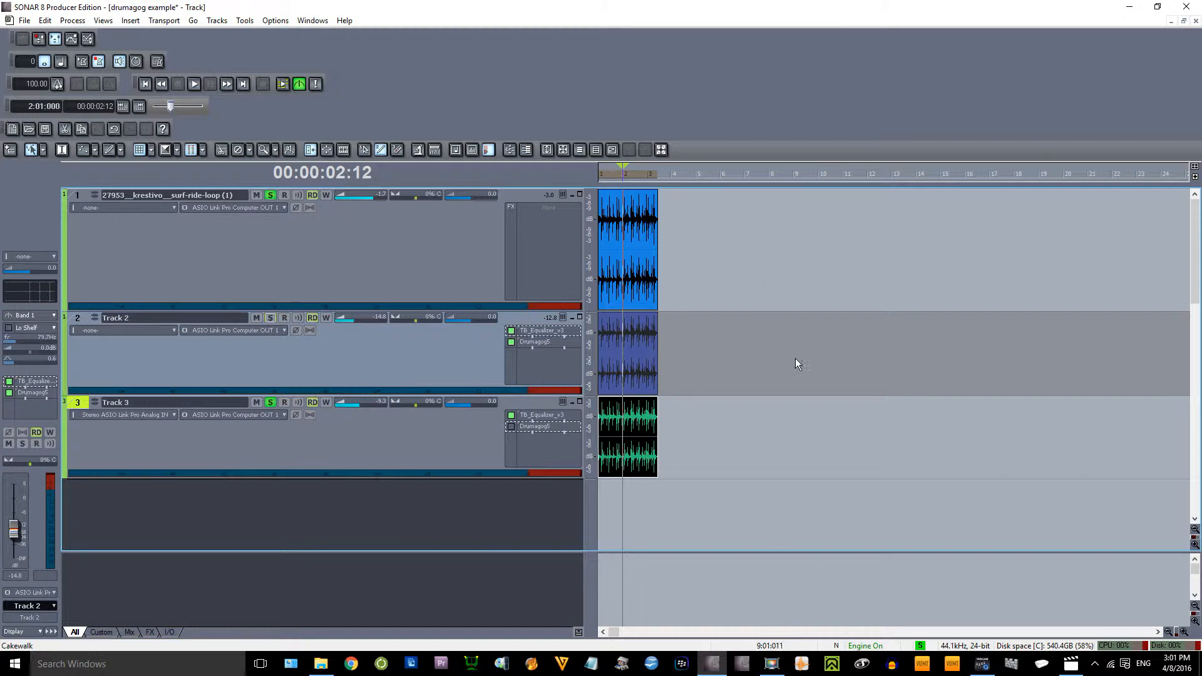
key(ctrl+Home)
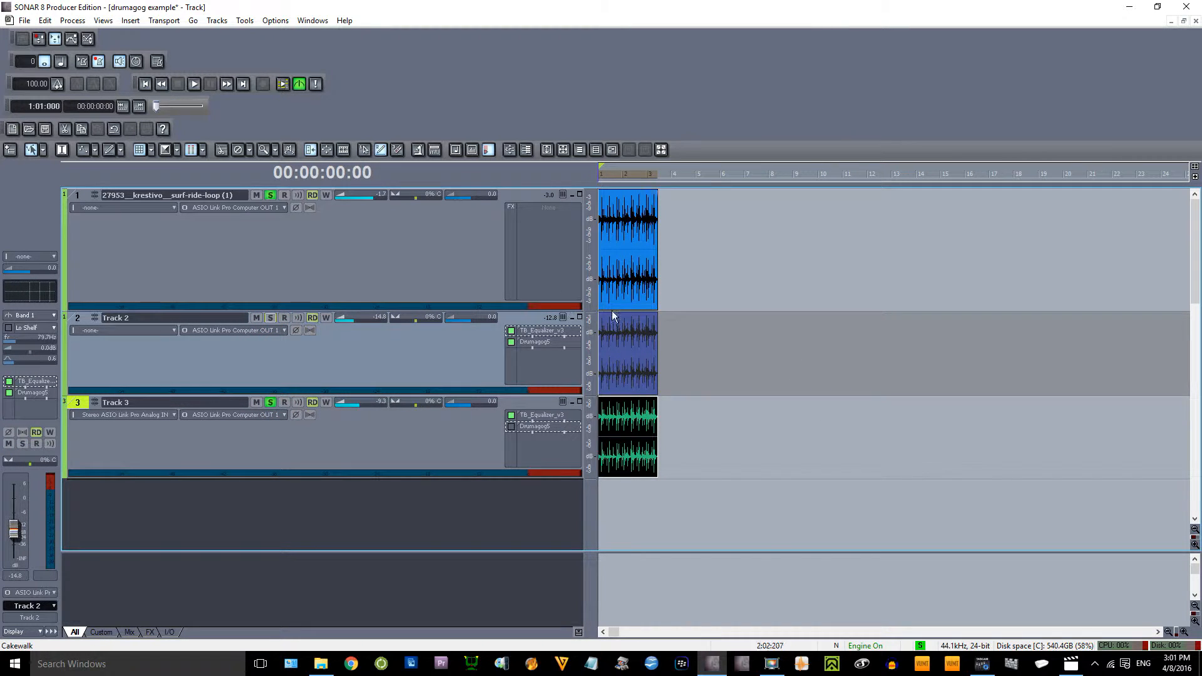
Open Track 3's TB_Equalizer_v3, unsolo Track 1, and audition the equalized snare signal alone.
double_click(543, 414)
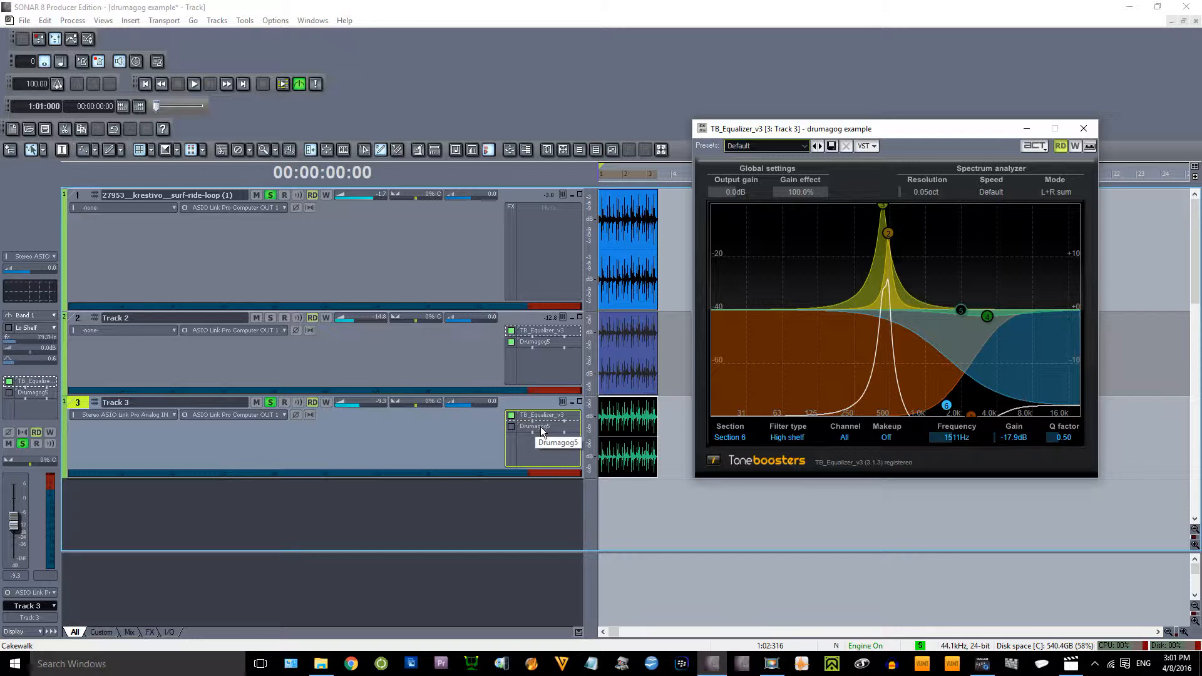
key(space)
key(space)
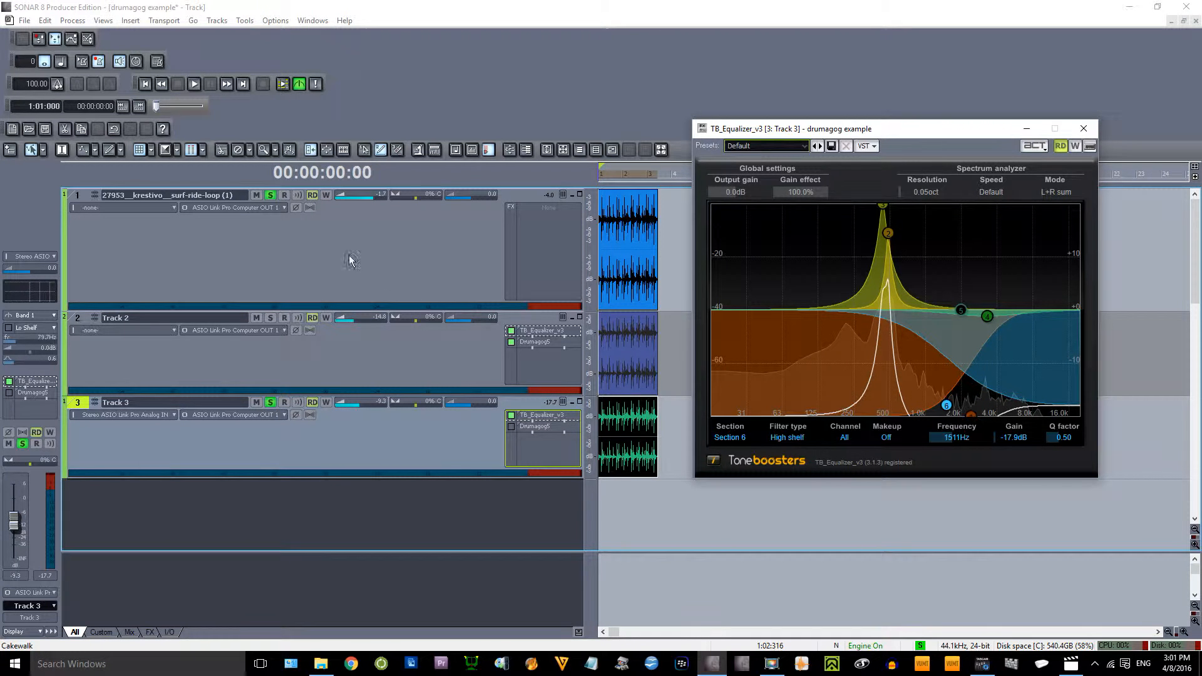
click(270, 195)
key(space)
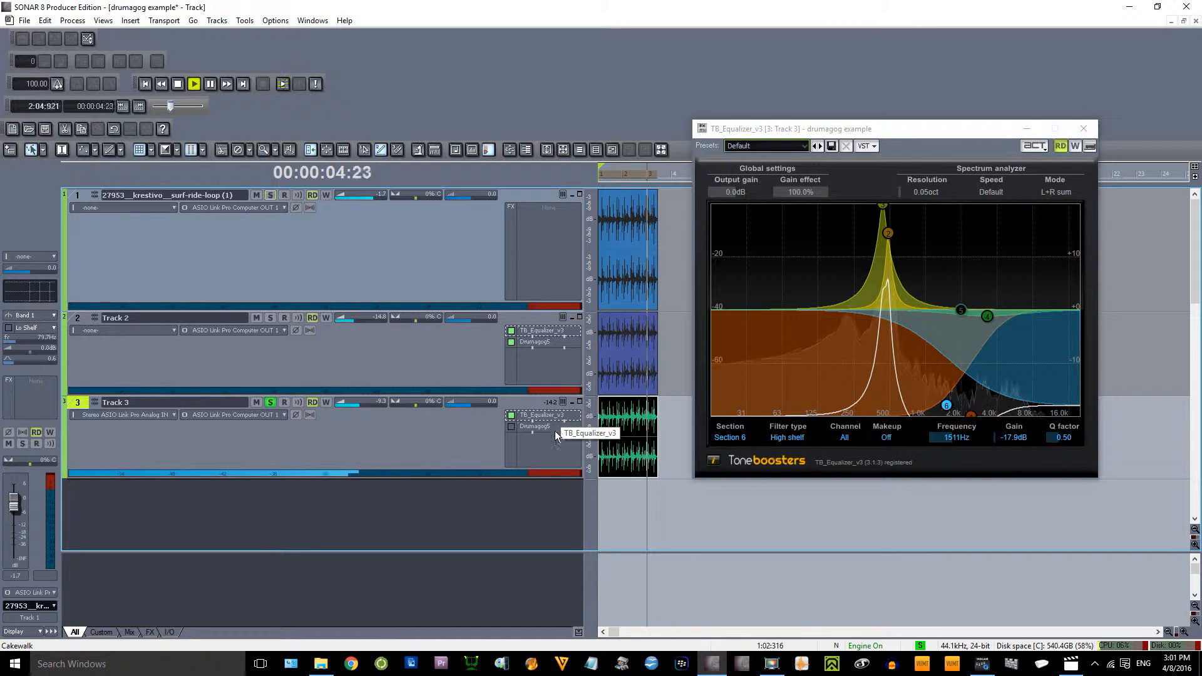
key(space)
Enable Drumagog5 on Track 3, audition its snare samples with Blend kept near maximum, and close its window.
double_click(514, 428)
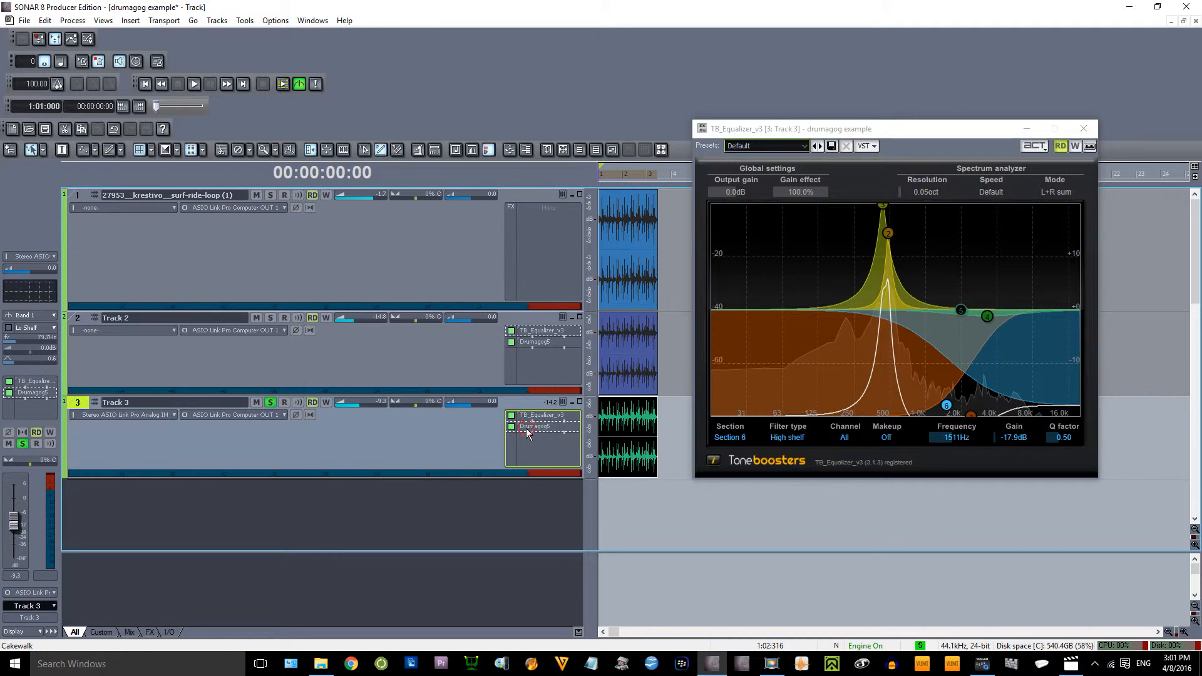
drag(908, 131, 367, 157)
key(space)
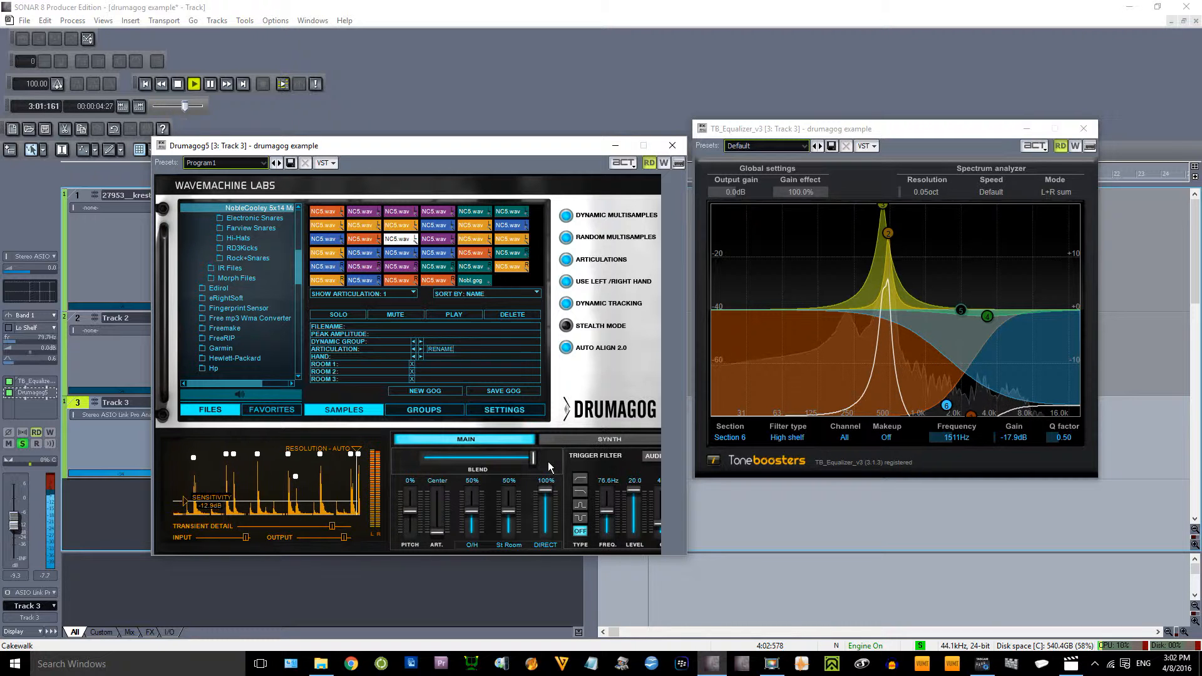
key(space)
key(space)
mouse_move(533, 464)
mouse_down()
mouse_move(448, 457)
mouse_move(531, 459)
mouse_up()
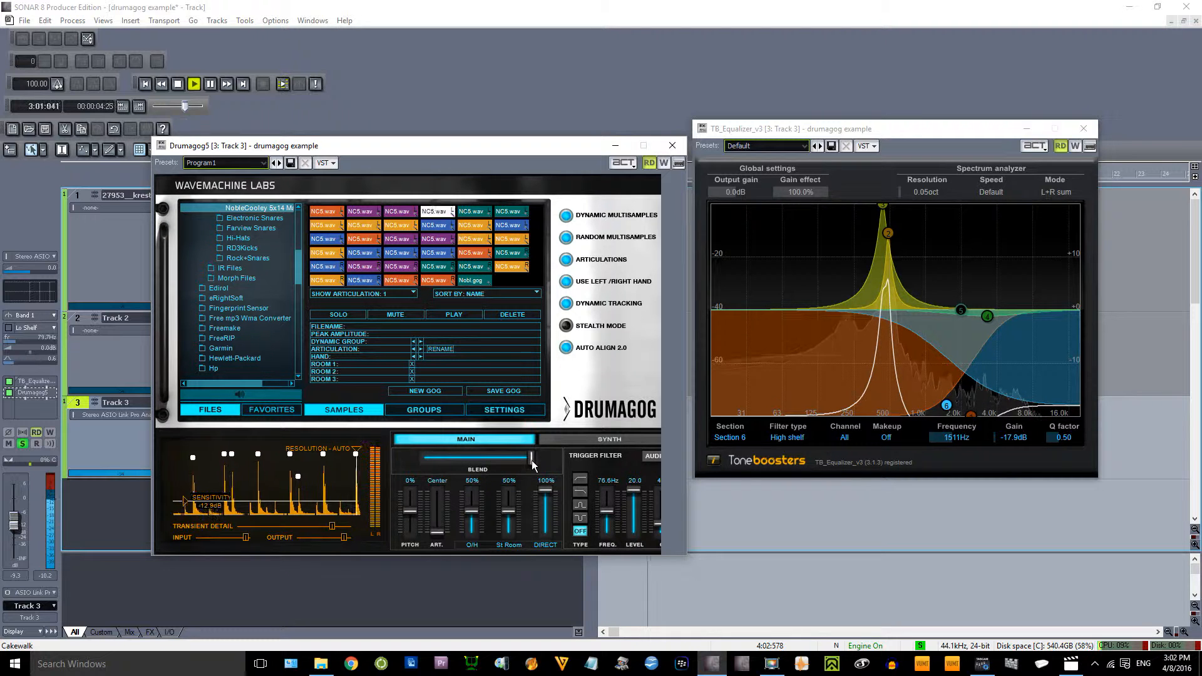
key(space)
click(675, 144)
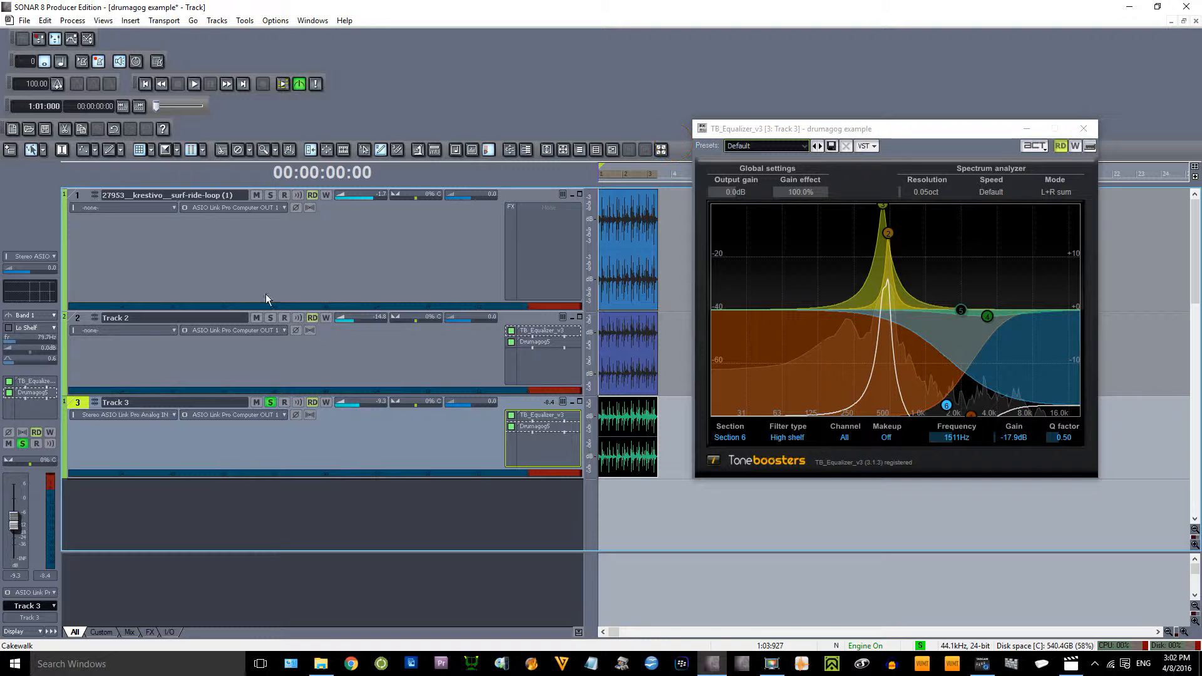
Solo Track 2 together with Track 3 and play the replaced kick and snare without the original loop.
click(269, 318)
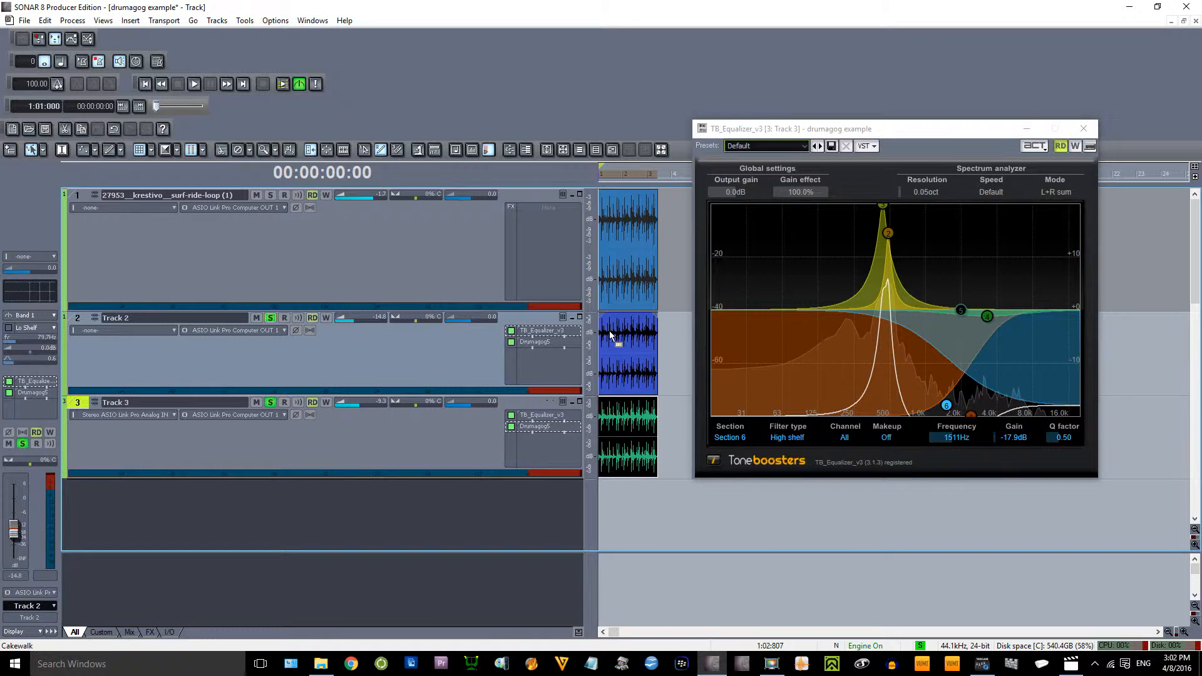
key(space)
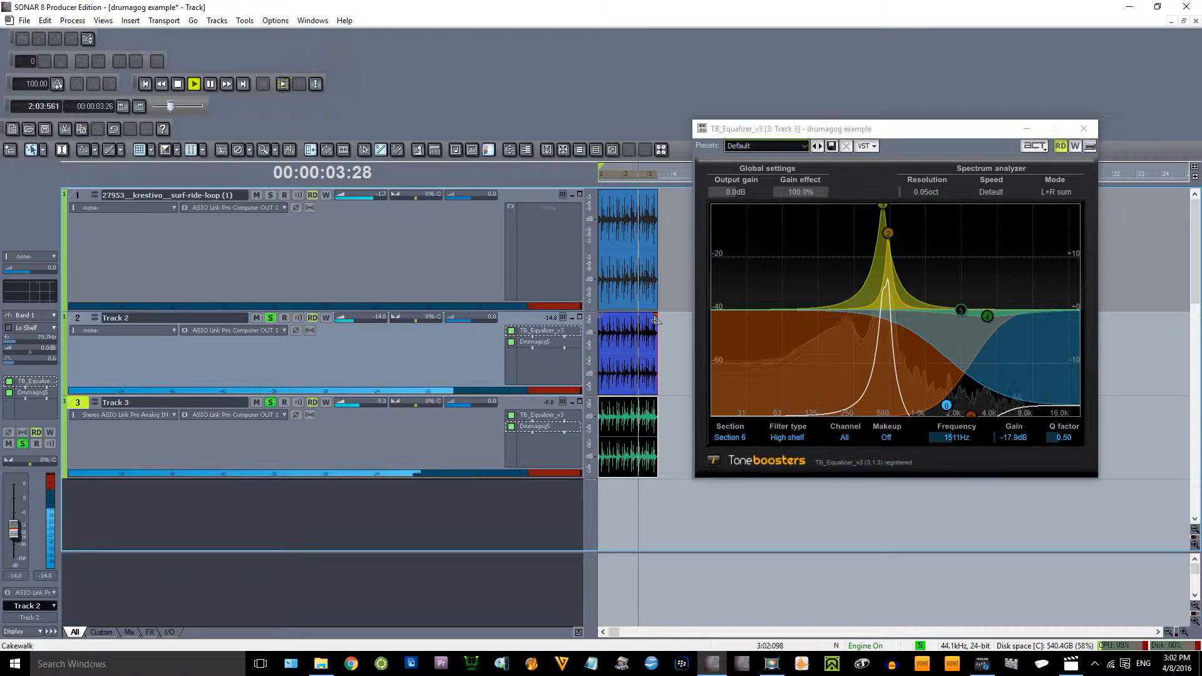
key(space)
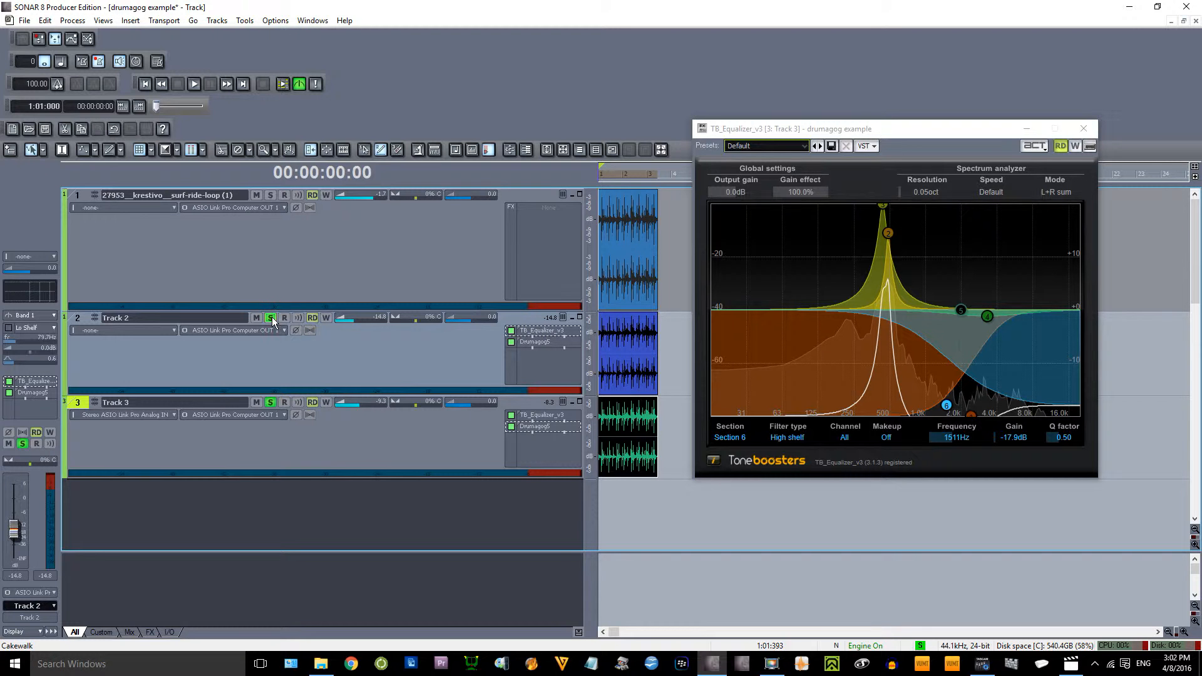
Clear the solos, mute Track 2, and set Track 3's volume to -11.3 while playing it with the original loop.
click(271, 402)
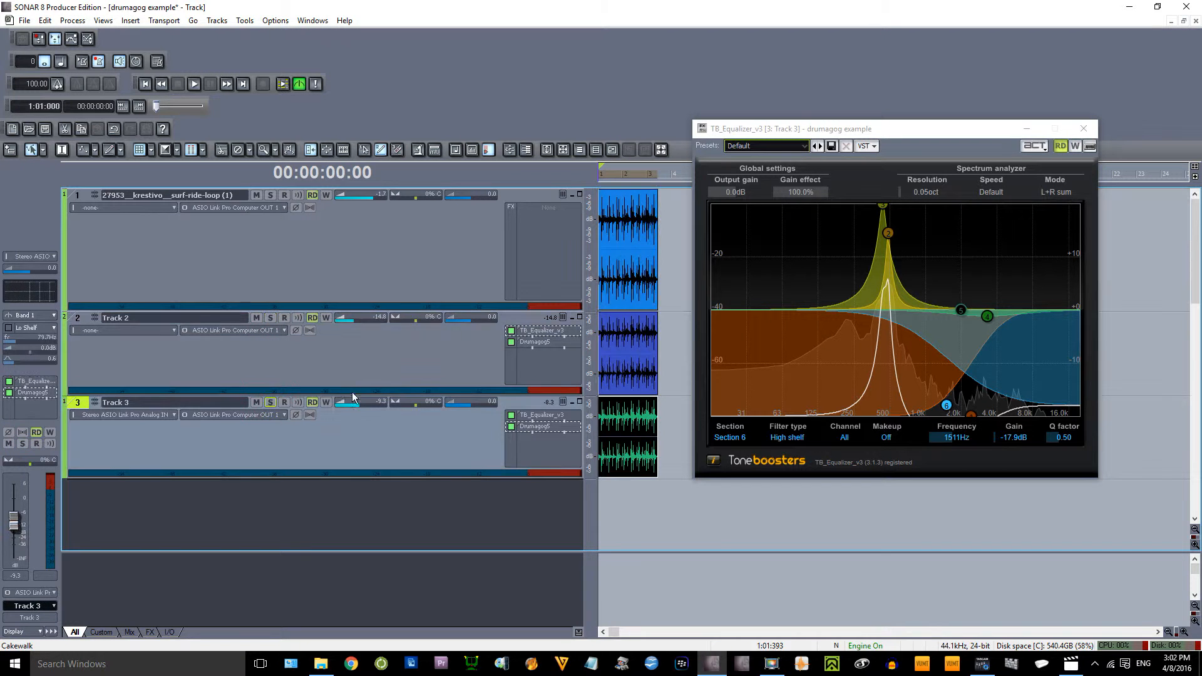
click(256, 318)
key(space)
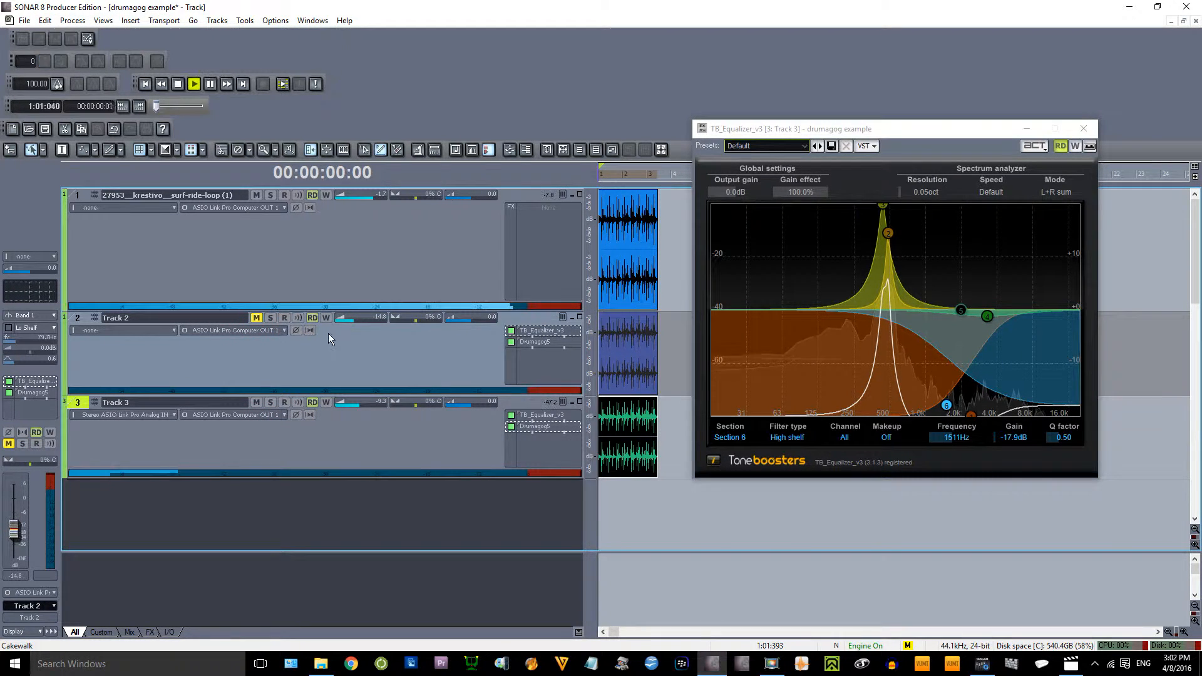
click(362, 401)
mouse_move(362, 401)
mouse_down()
mouse_move(375, 401)
mouse_move(356, 402)
mouse_up()
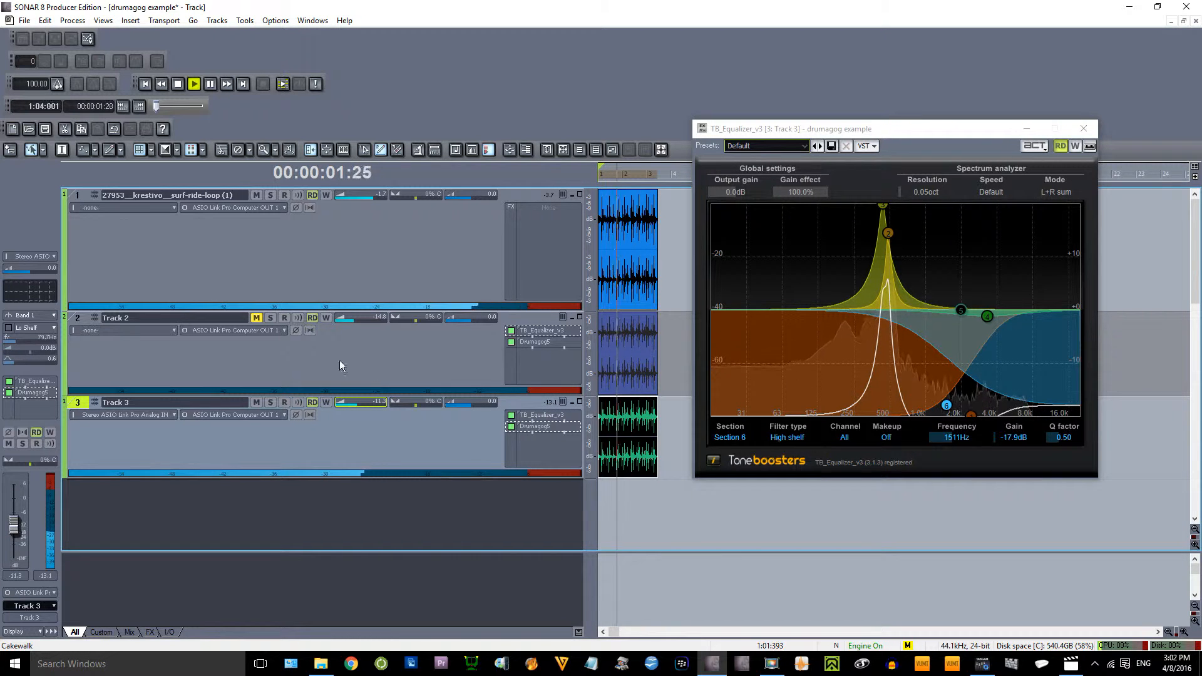
key(space)
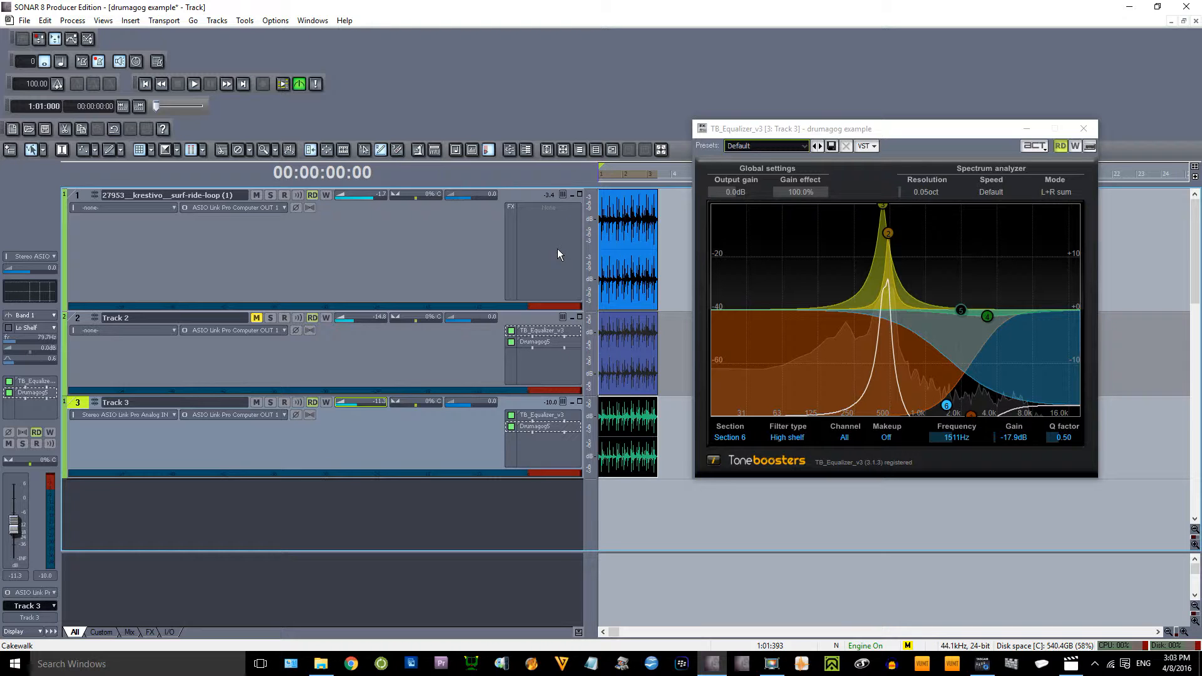
Unmute Track 2 and lower Track 3's volume to -15.6 while playing all three tracks together.
click(257, 318)
click(349, 351)
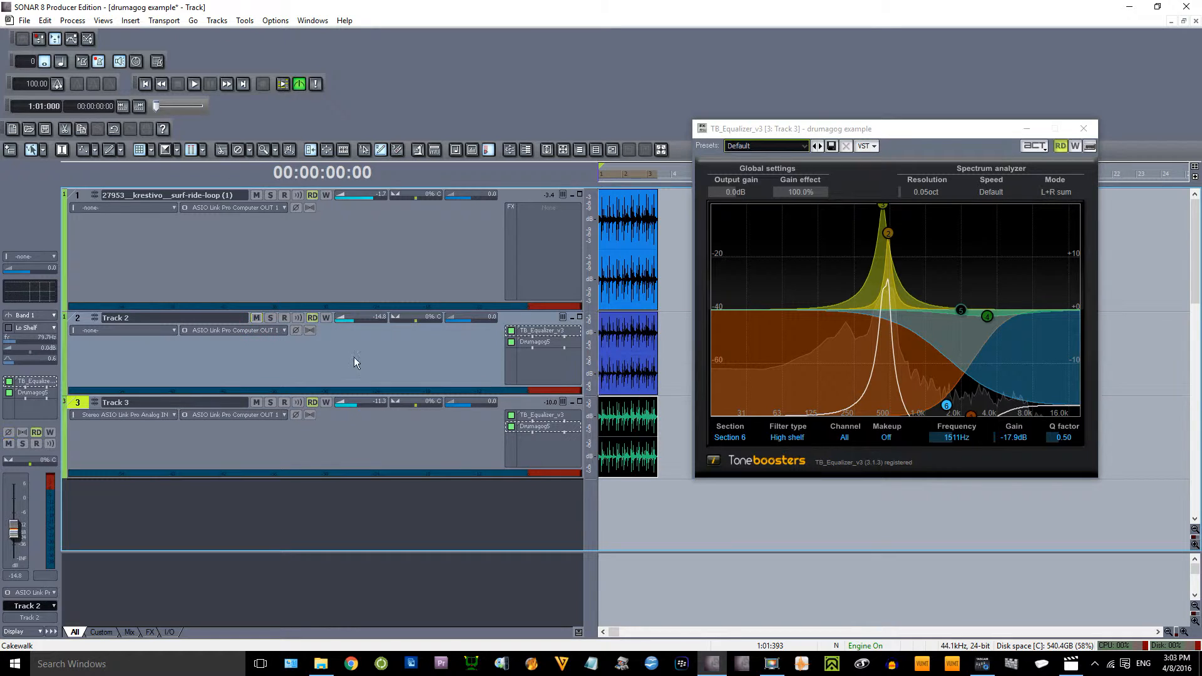
key(space)
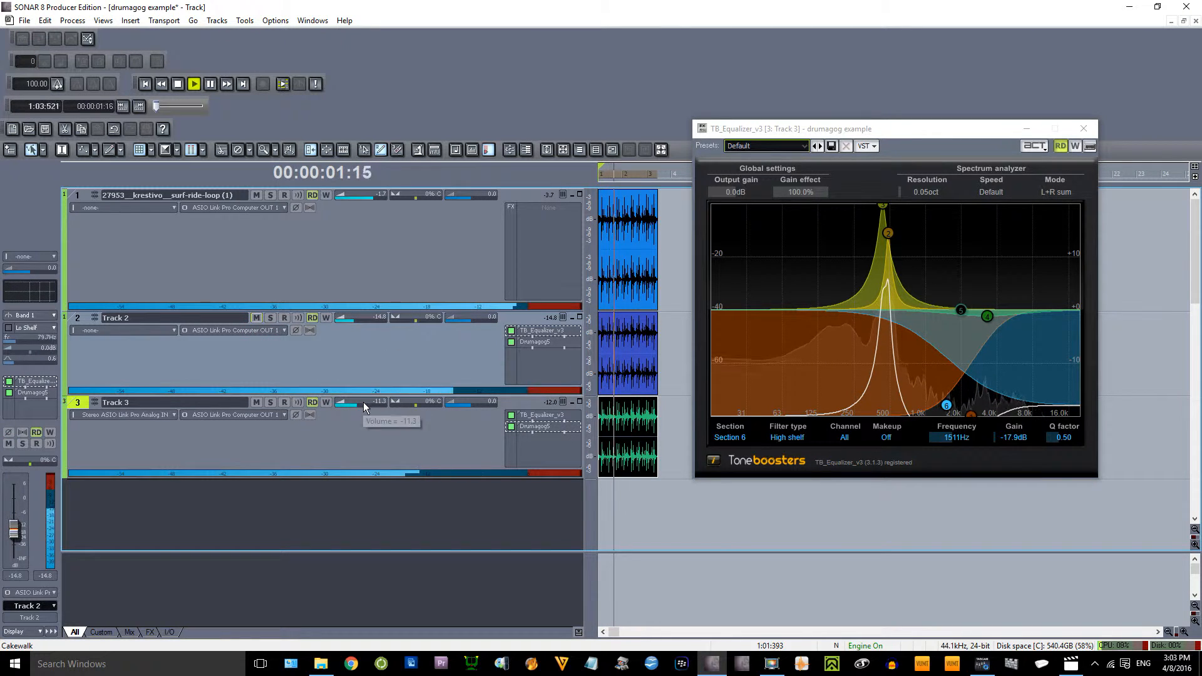
drag(364, 402, 357, 402)
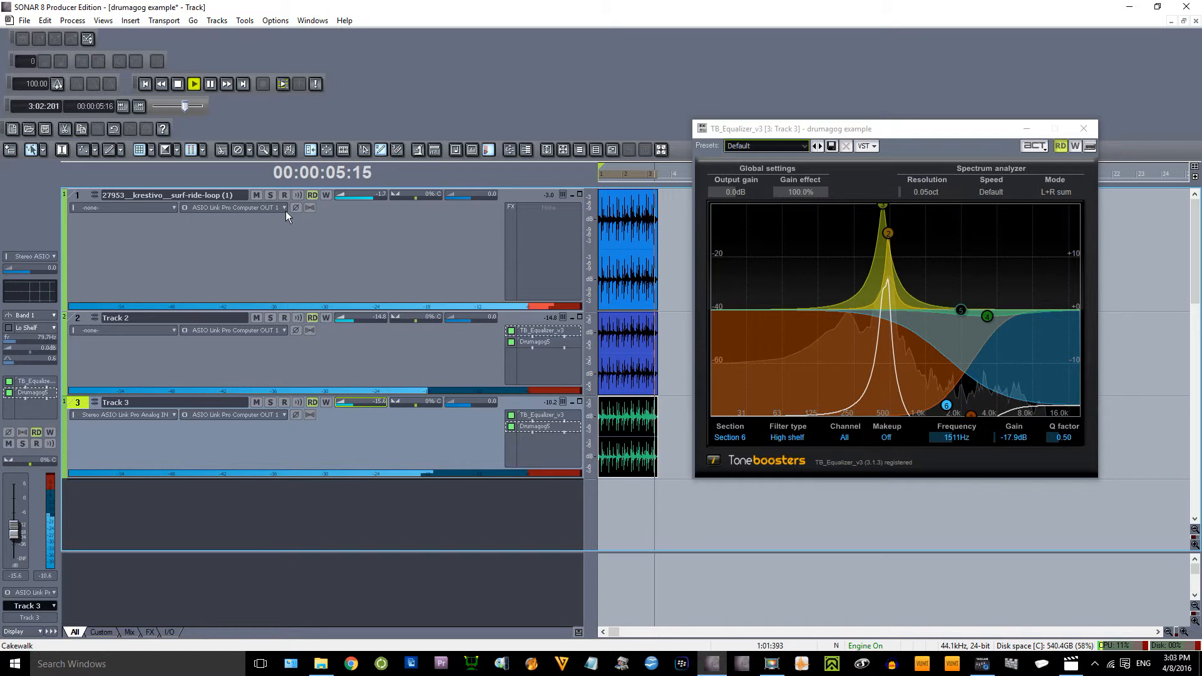
key(space)
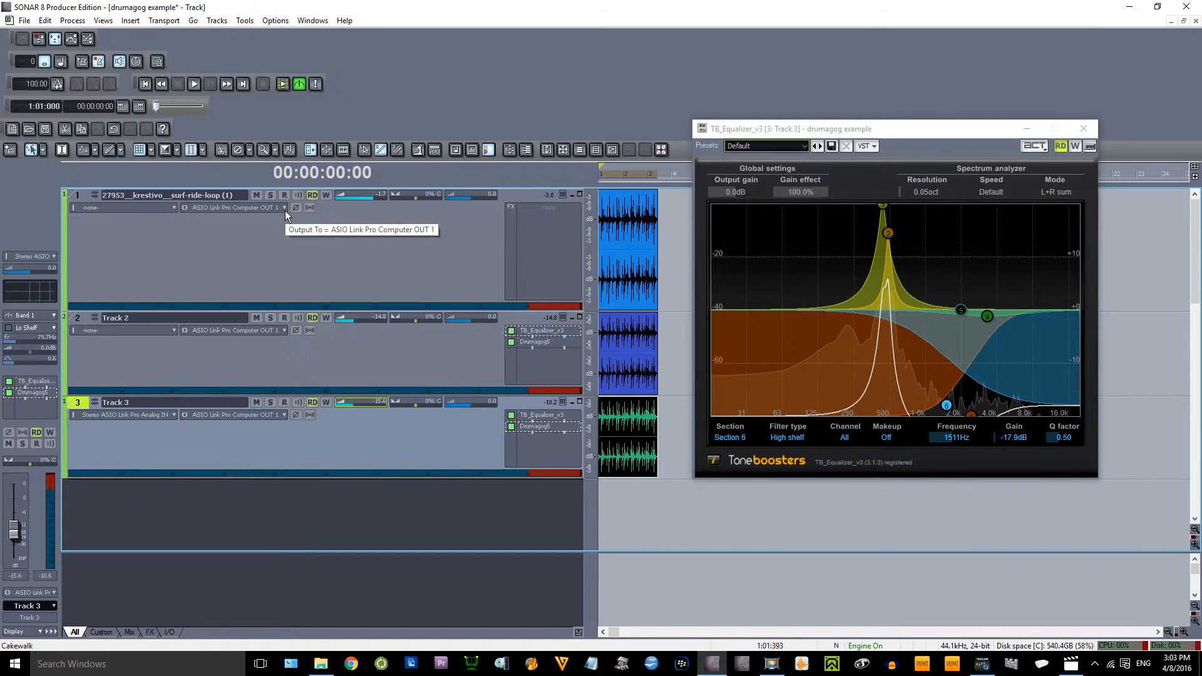